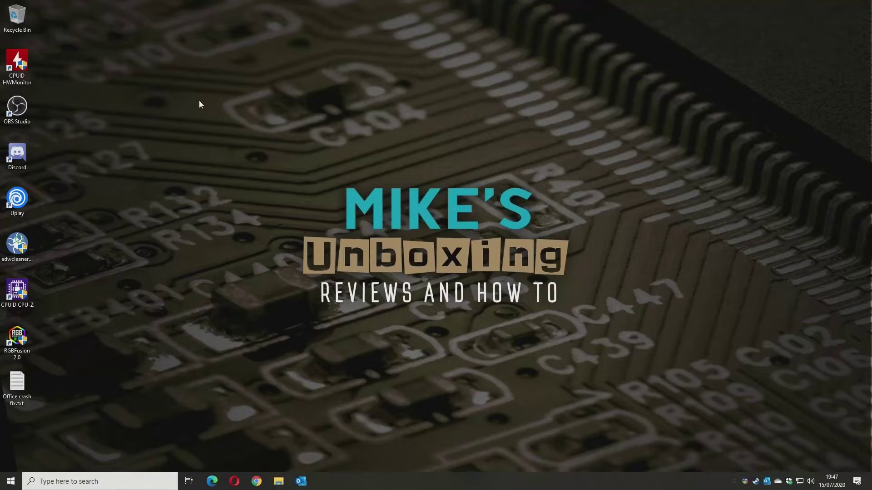
- Launch Outlook twice from Windows search, searching 'ou' and then 'outlook'
click(106, 483)
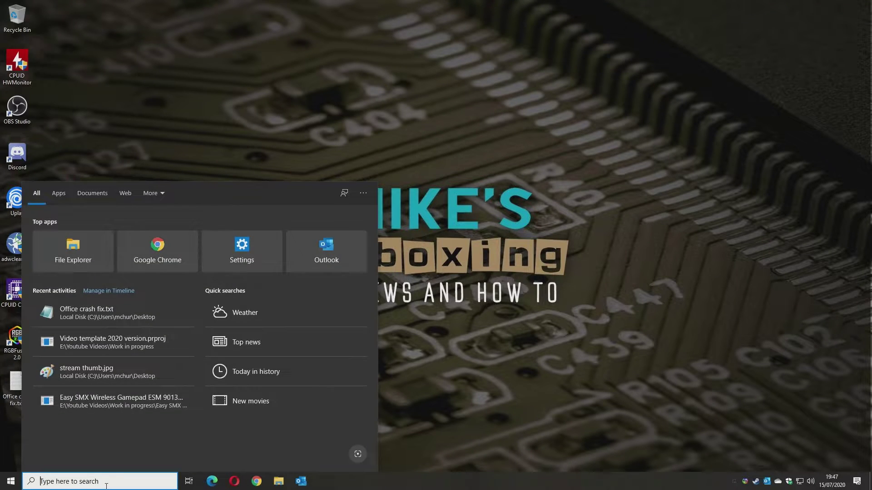
text(out)
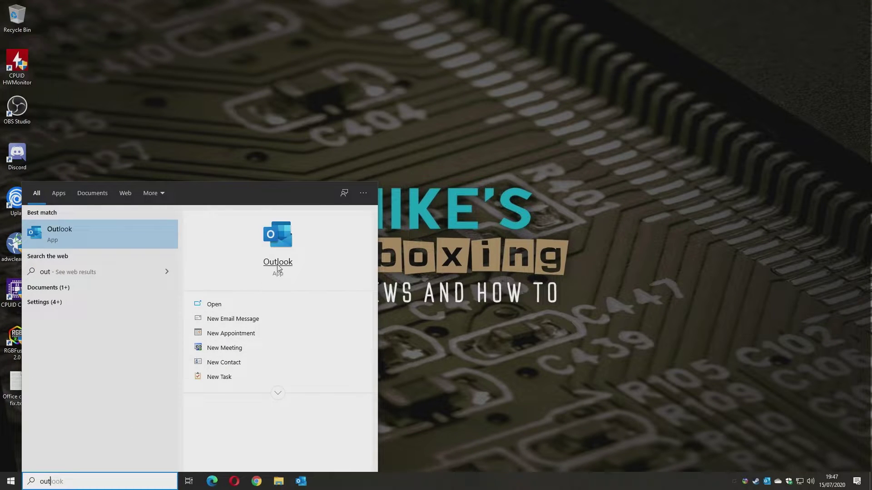
click(278, 262)
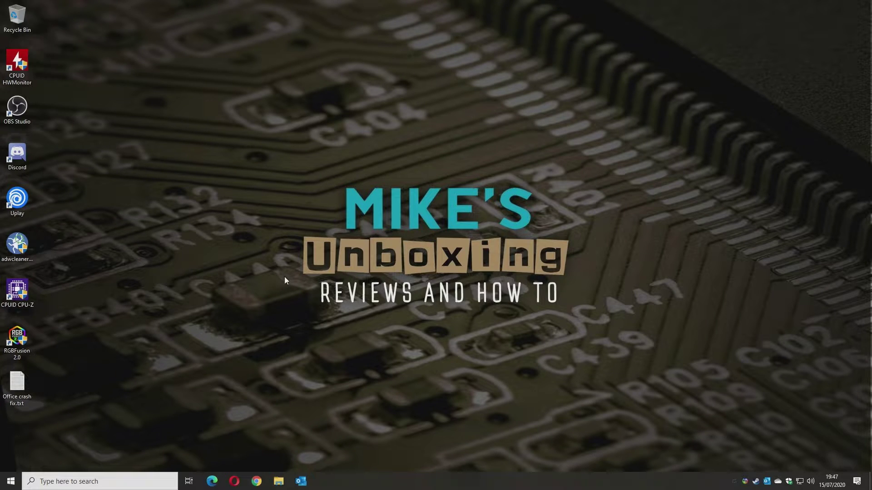
click(82, 482)
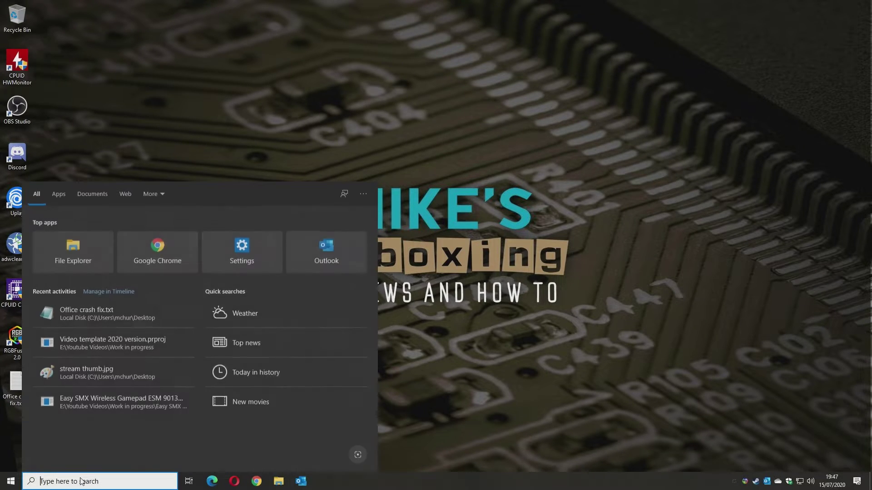
text(outlook)
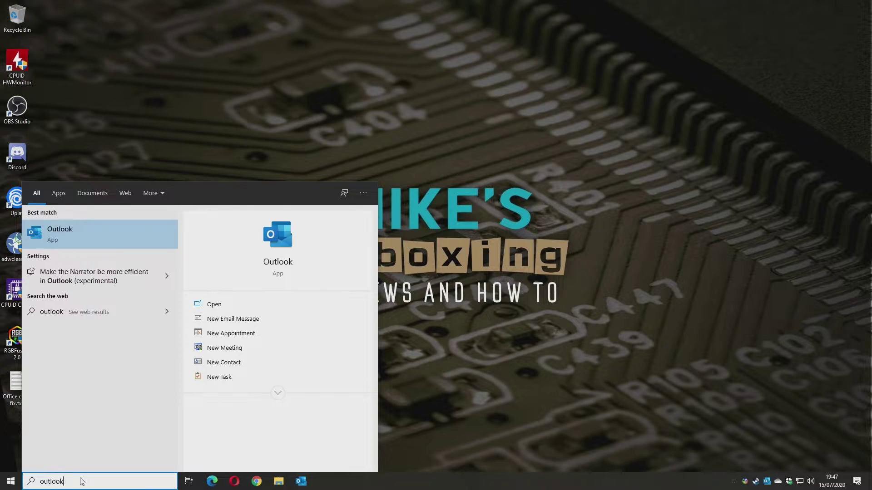
click(267, 267)
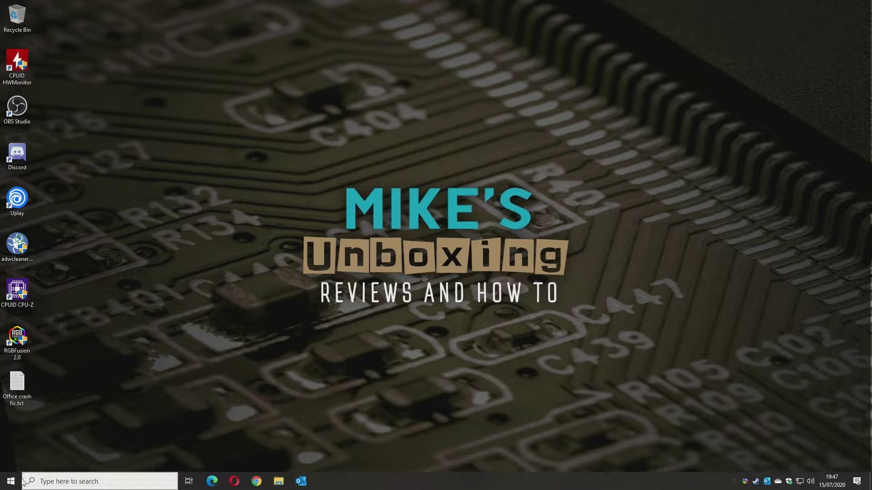
- Start Outlook in safe mode by running 'outlook.exe /safe' from Windows search
click(87, 483)
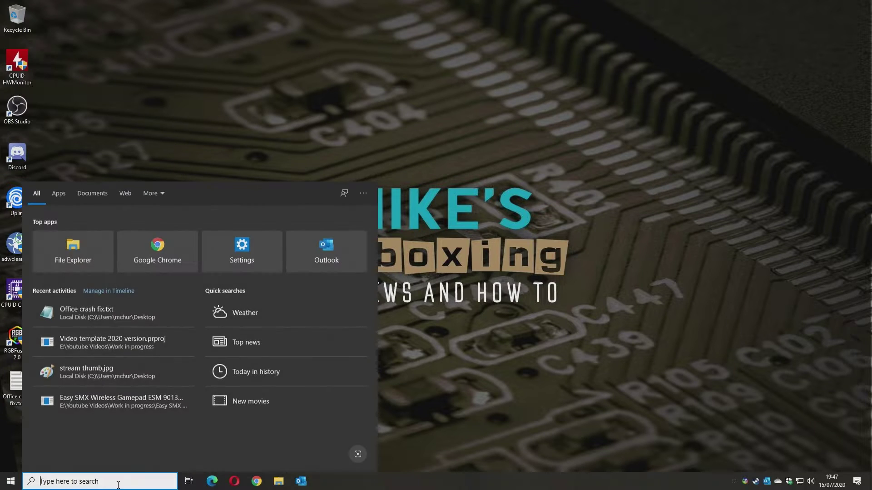
text(out)
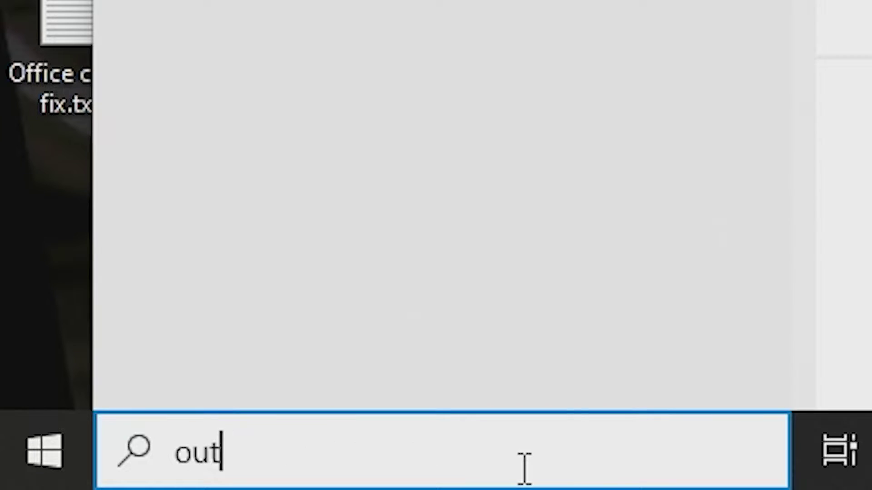
text(look.exe )
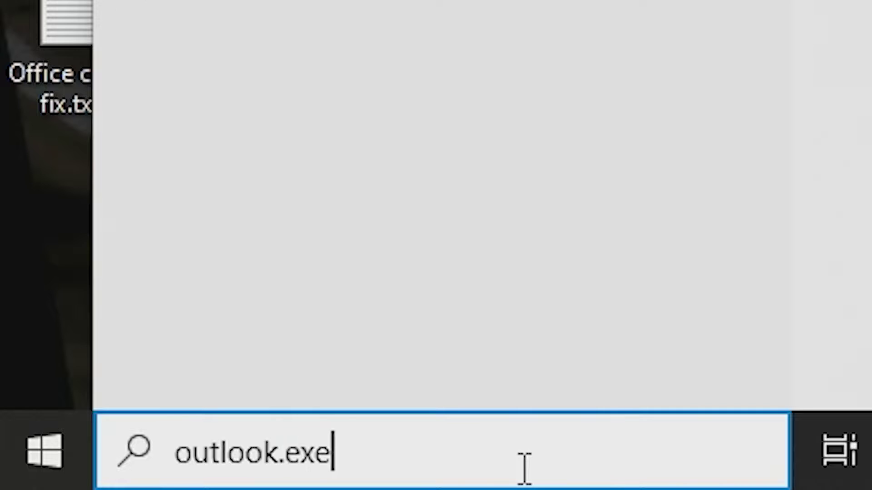
text(/safe)
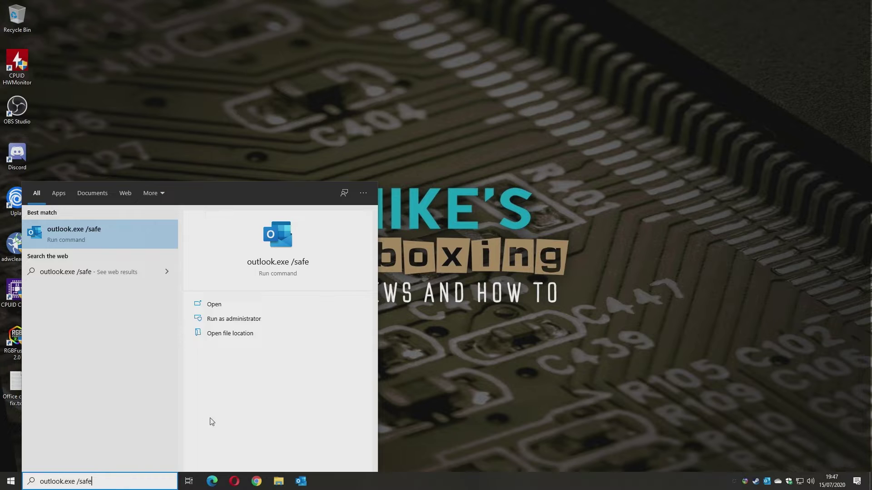
click(289, 266)
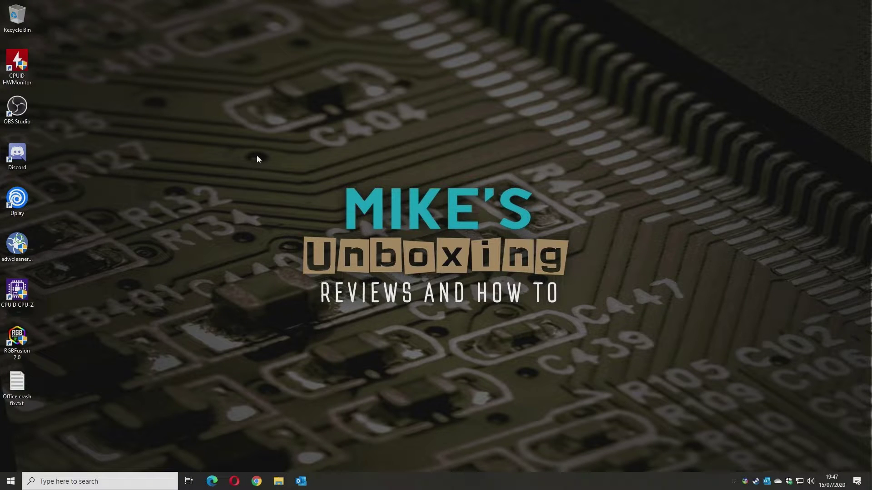
- Open Event Viewer and list the events in the Windows Logs Application log
right_click(10, 482)
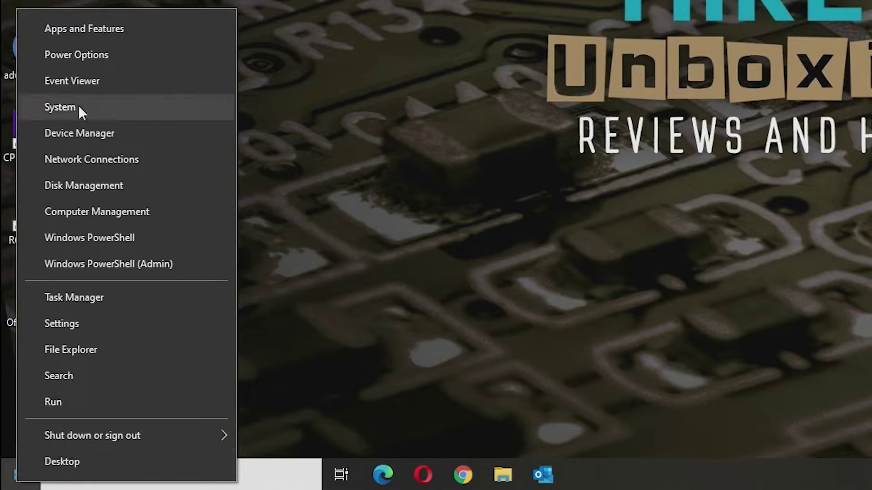
click(73, 83)
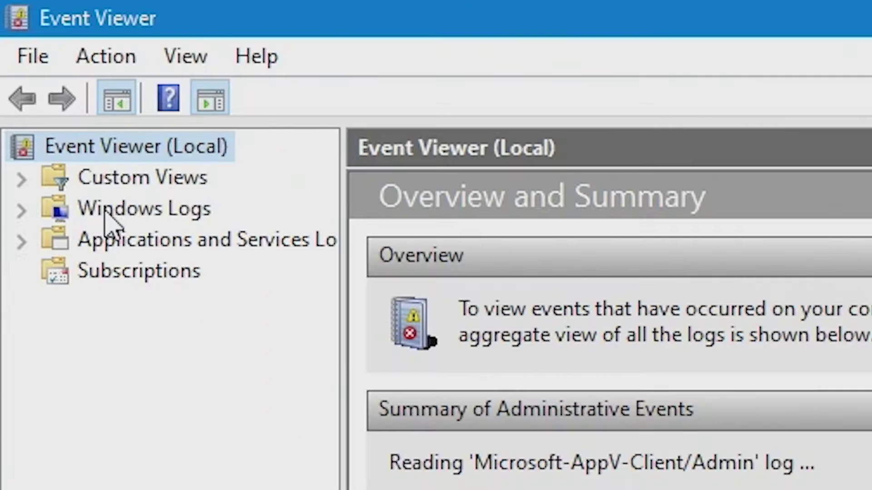
click(29, 56)
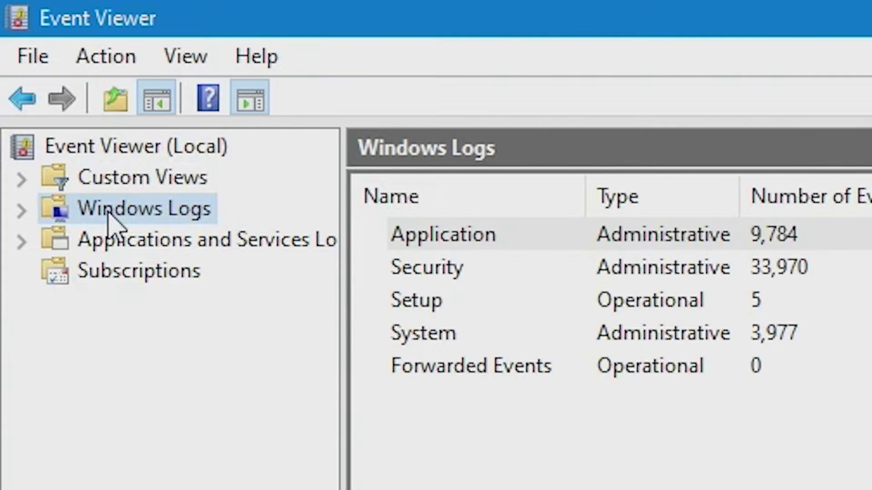
click(23, 213)
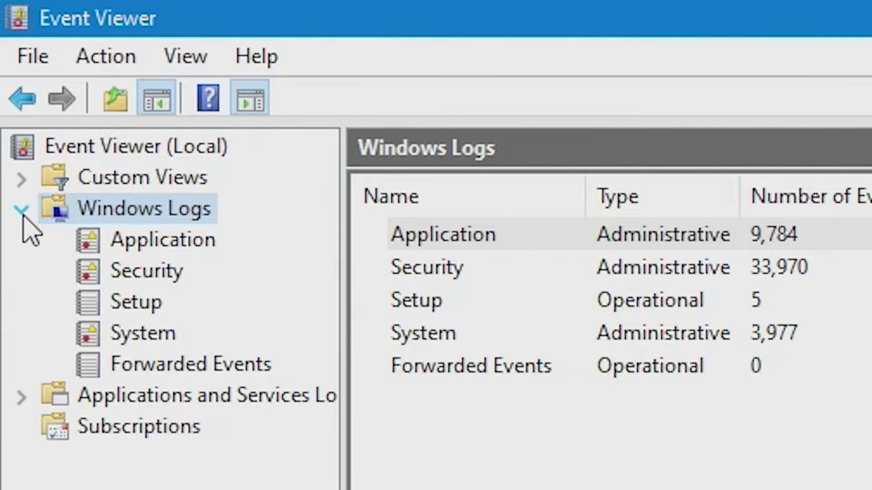
click(121, 243)
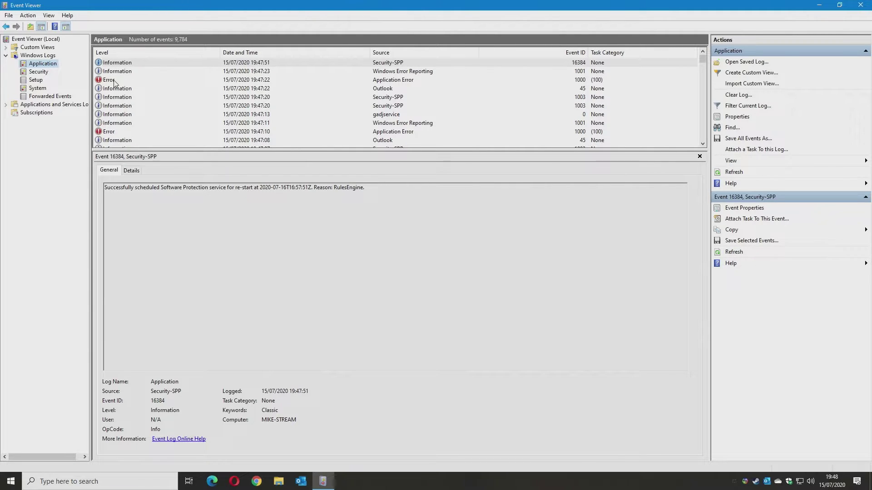
- Inspect the 19:47:10 and 19:47:22 Outlook crash errors, including their raw event data
click(114, 132)
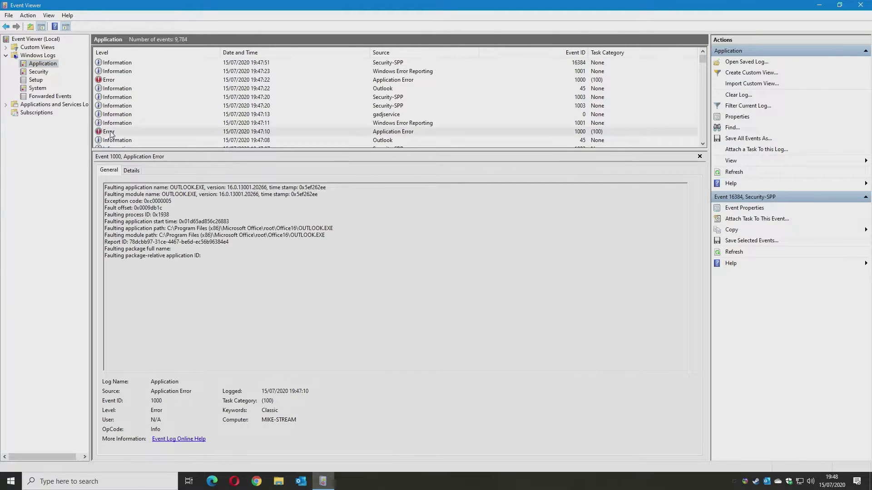
click(111, 81)
click(114, 132)
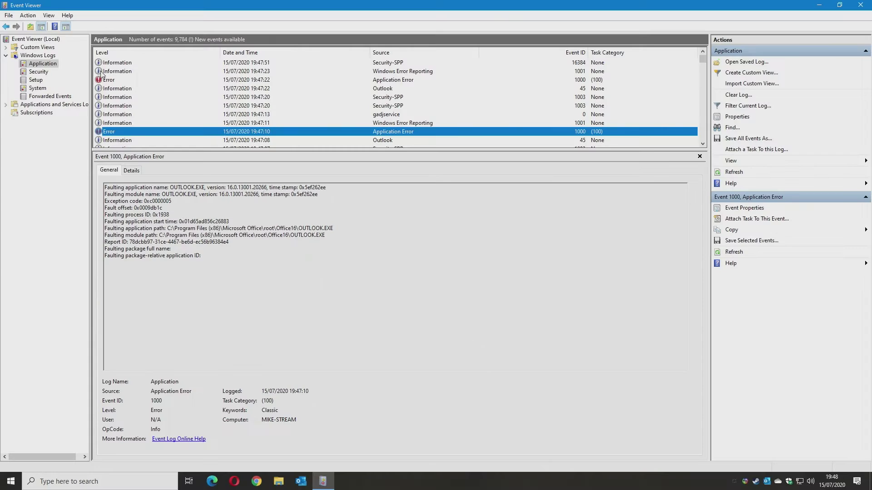
click(108, 81)
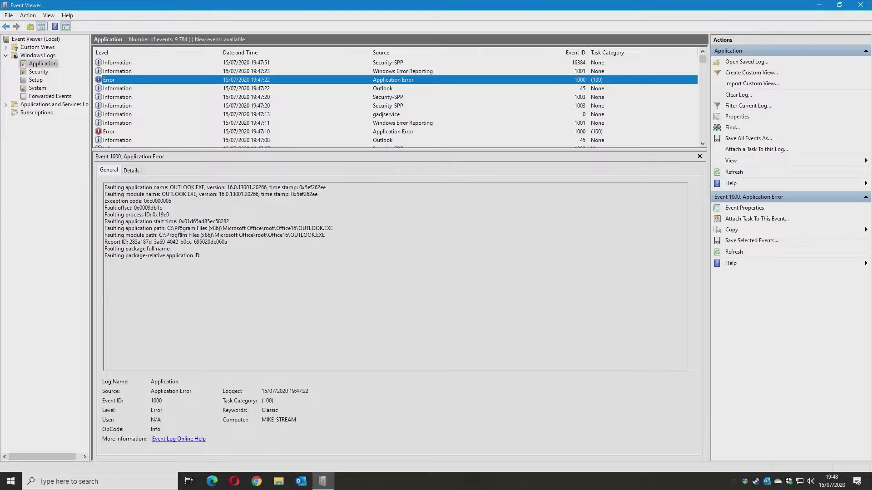
click(132, 170)
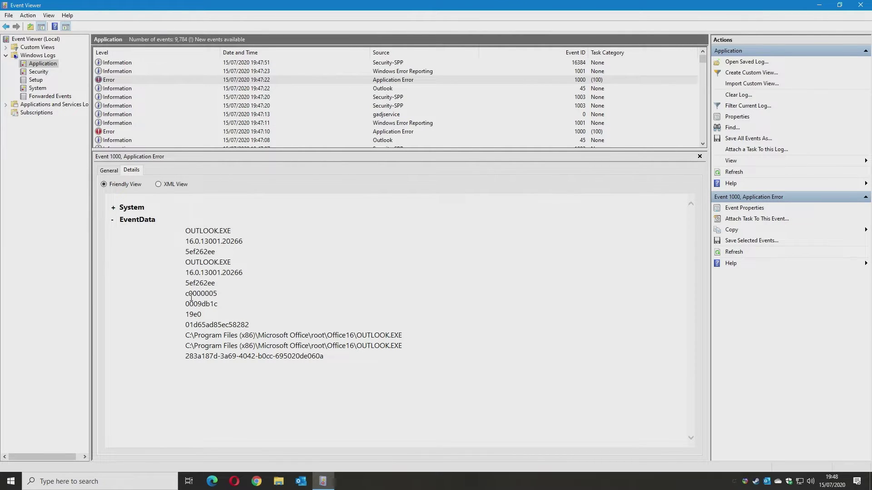
click(109, 170)
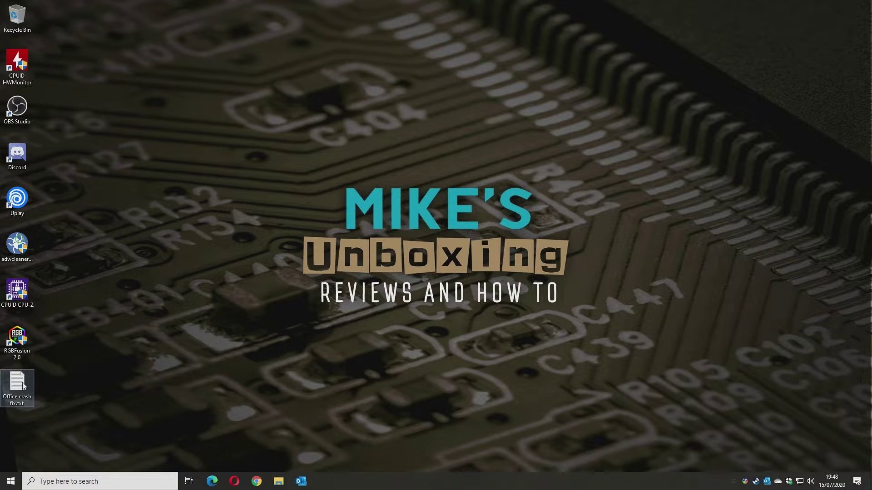
- Open Office crash fix.txt in Notepad, then start Command Prompt as administrator from a 'cmd' search
double_click(17, 383)
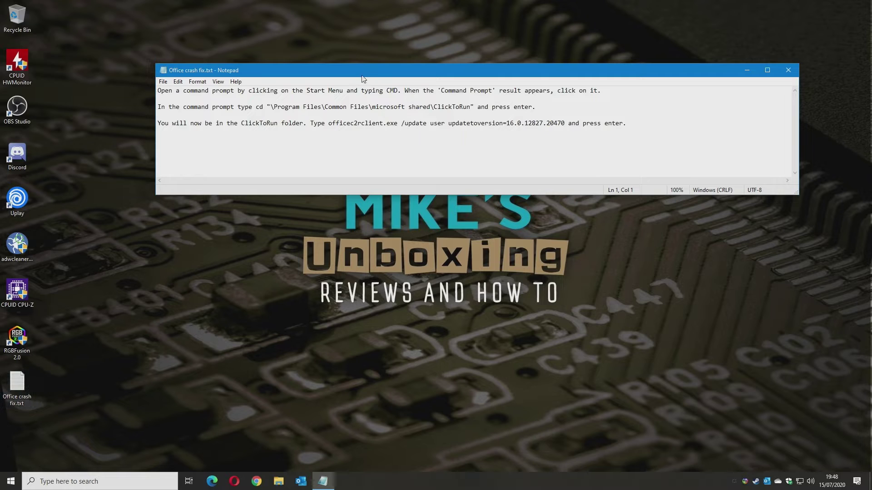
drag(361, 77, 385, 54)
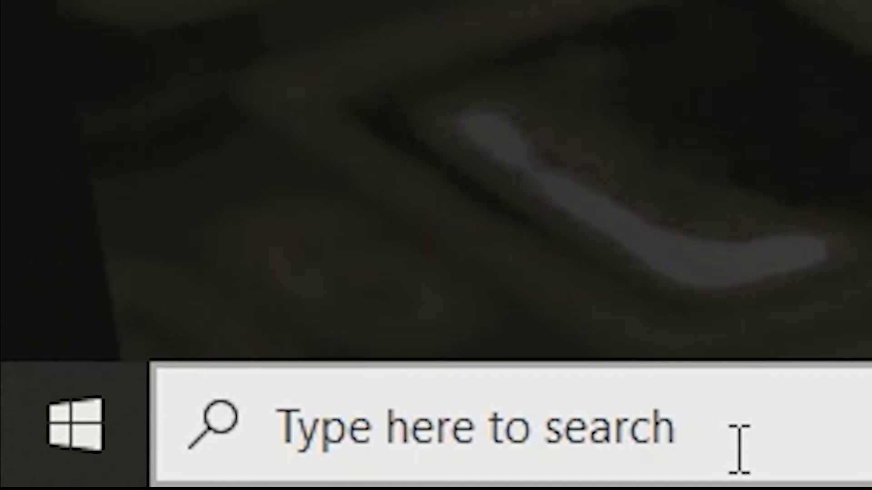
click(107, 484)
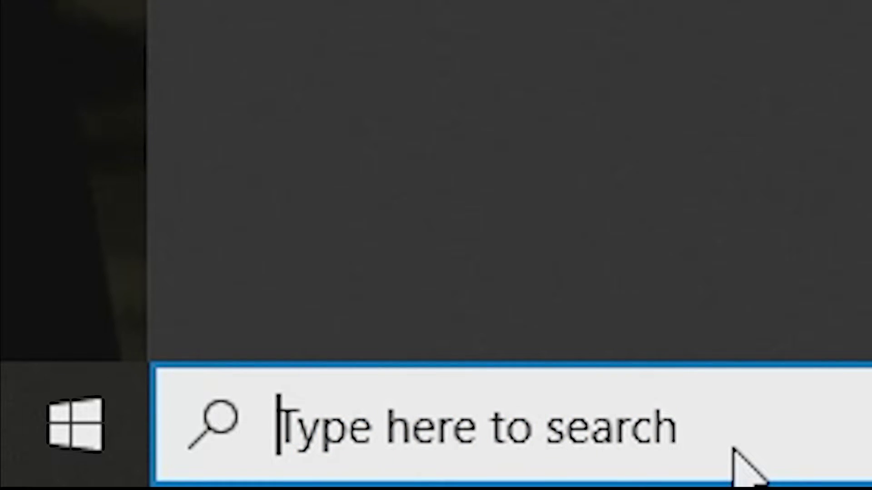
text(cmd)
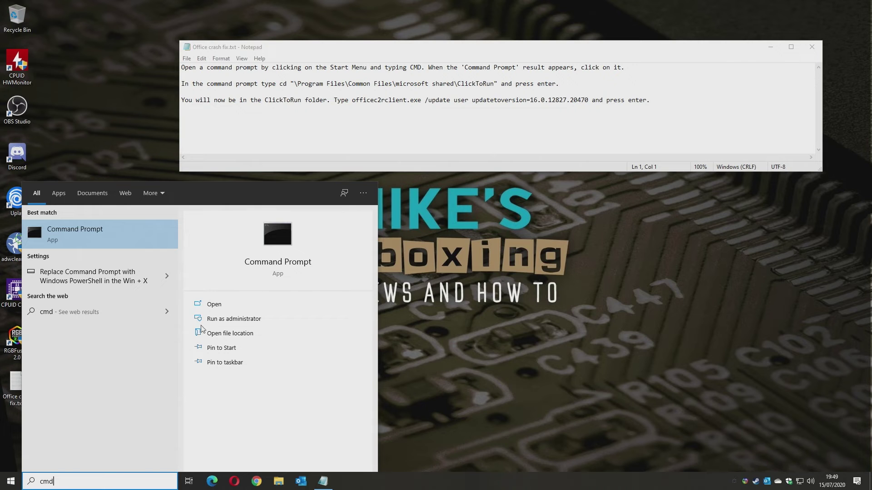
right_click(296, 264)
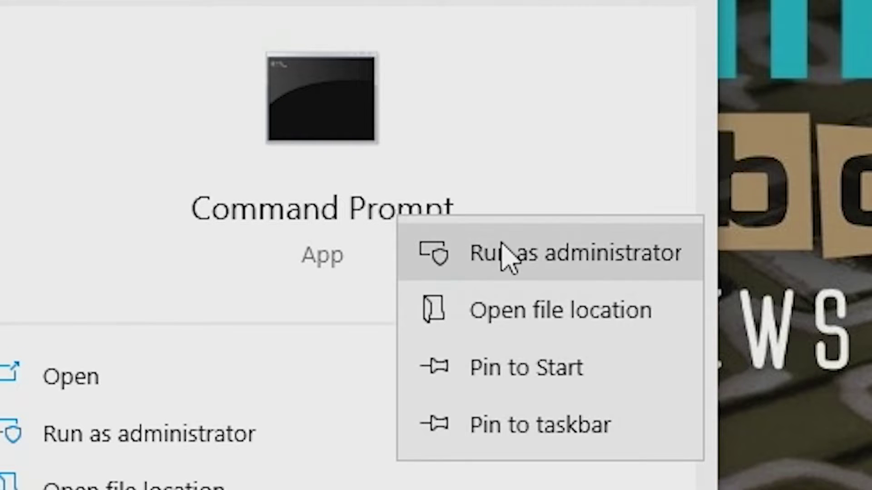
click(512, 249)
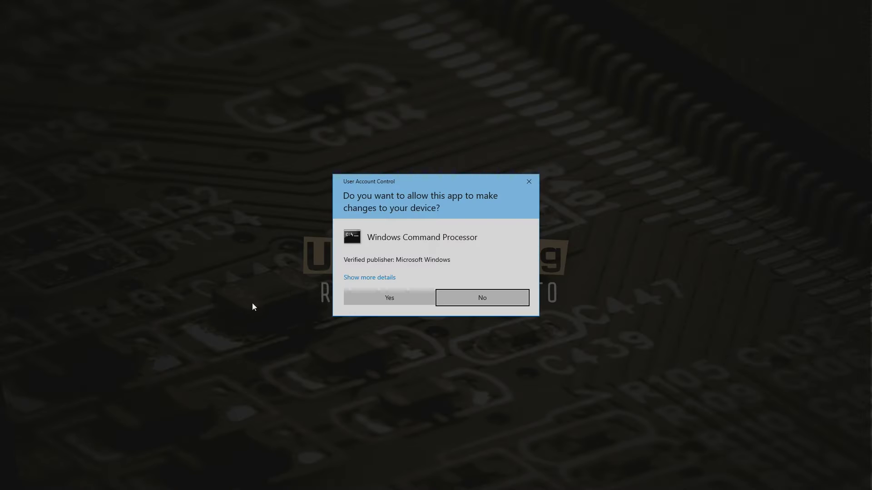
click(389, 298)
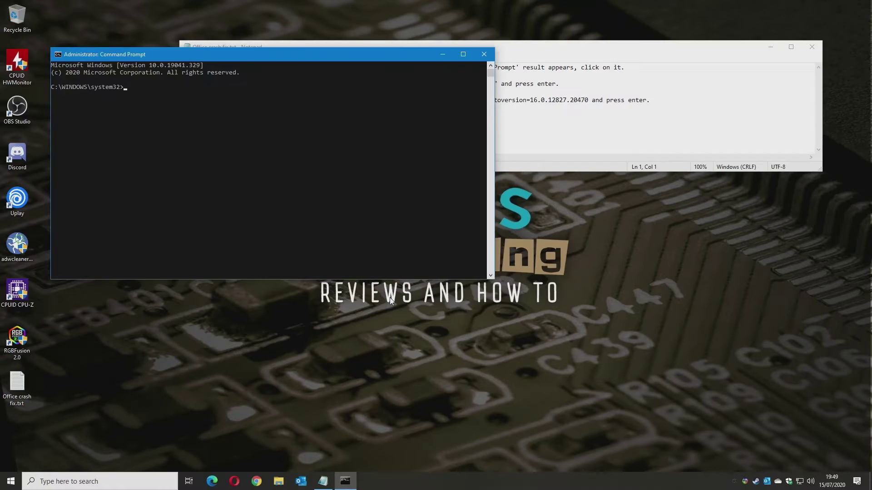
- Copy the cd "\Program Files\Common Files\microsoft shared\ClickToRun" line from the notes and run it in Command Prompt
drag(249, 54, 334, 206)
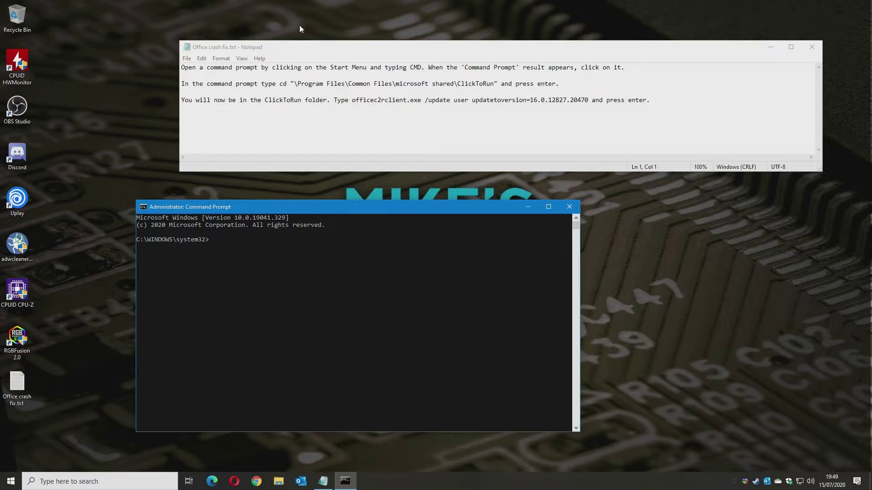
drag(279, 83, 402, 91)
mouse_move(486, 91)
mouse_down()
mouse_move(529, 85)
mouse_move(499, 84)
mouse_up()
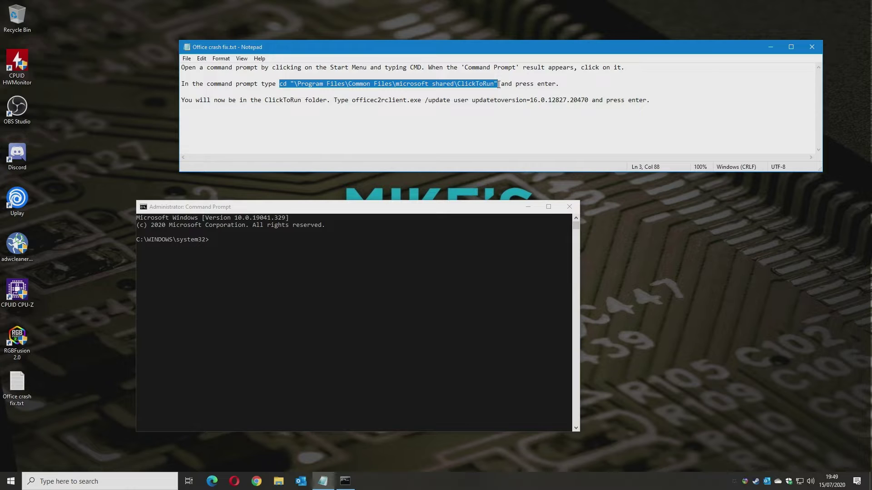
right_click(499, 84)
click(505, 116)
click(221, 242)
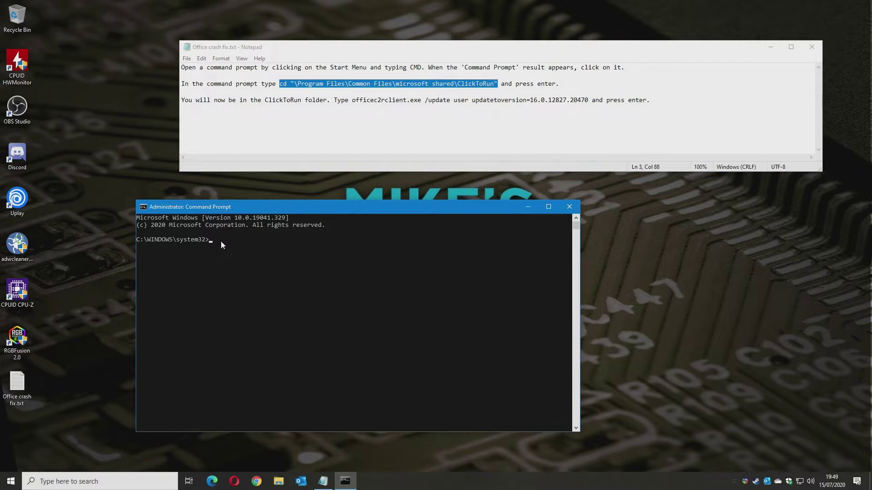
key(ctrl+v)
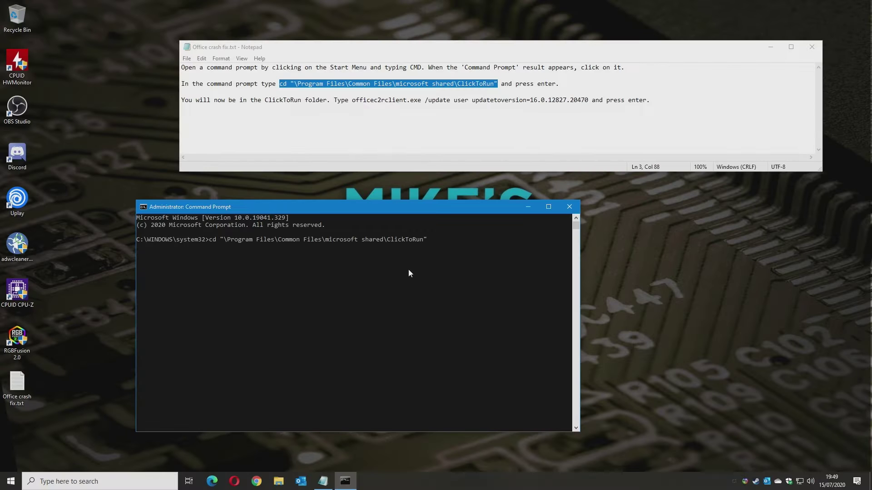
key(Return)
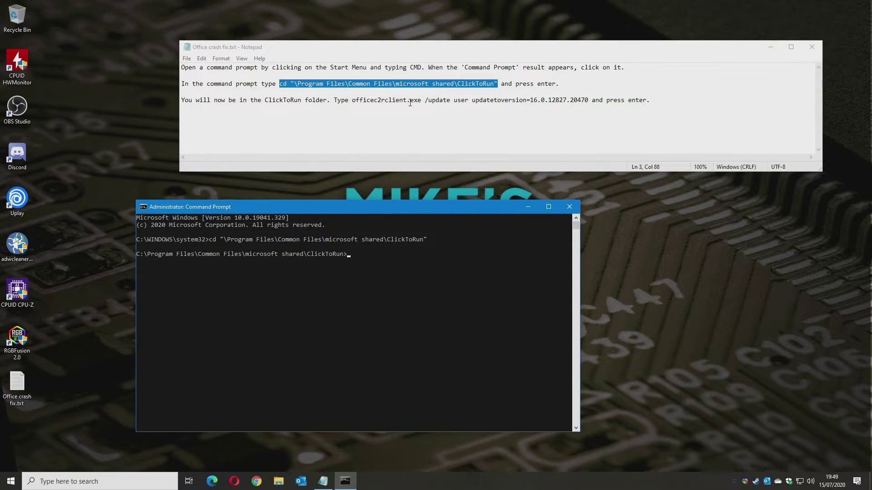
click(352, 102)
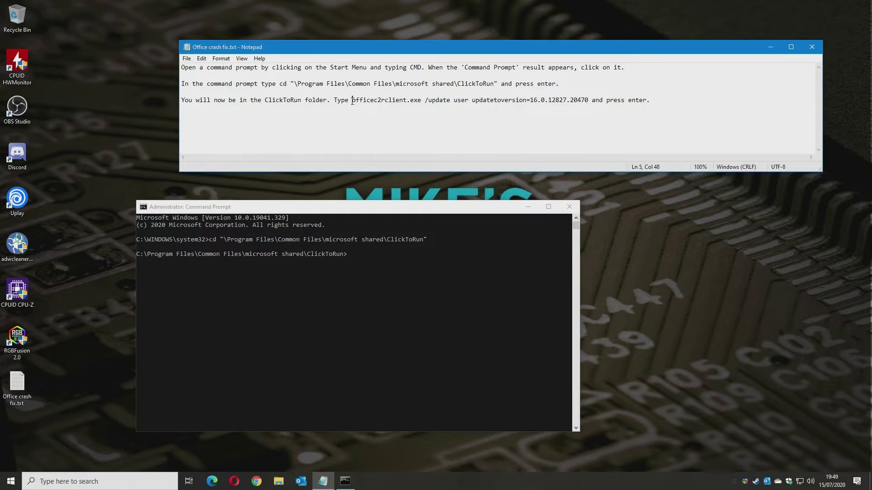
- Copy and run 'officec2rclient.exe /update user updatetoversion=16.0.12827.20470' in Command Prompt
drag(352, 102, 588, 111)
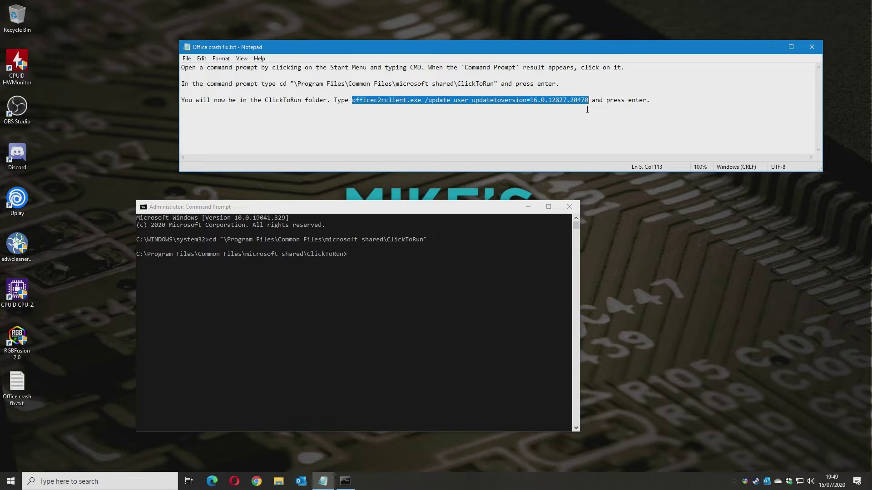
right_click(559, 100)
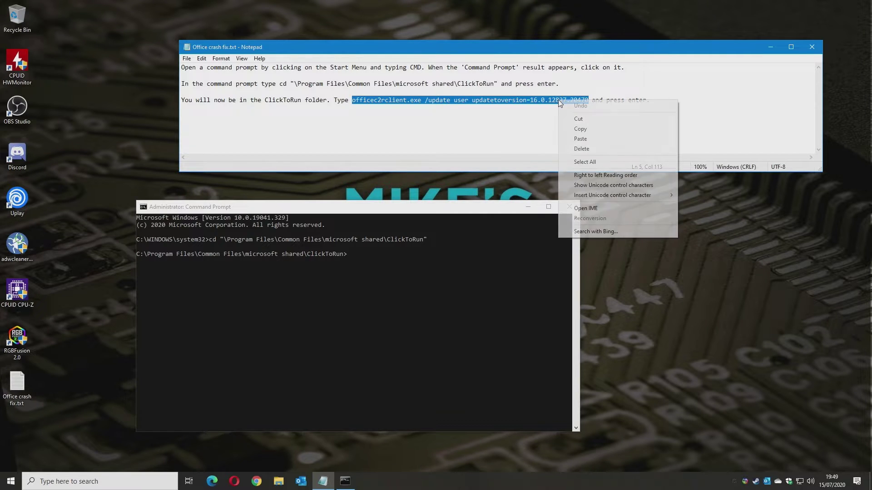
click(578, 130)
click(357, 254)
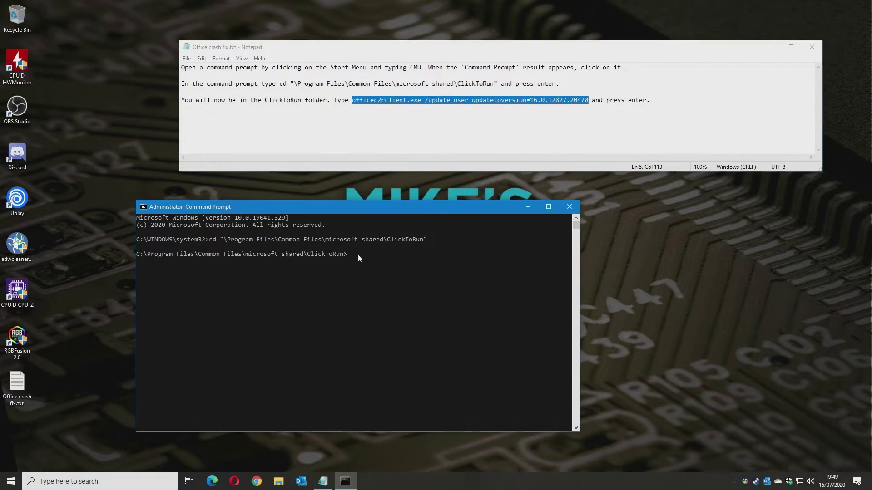
key(ctrl+v)
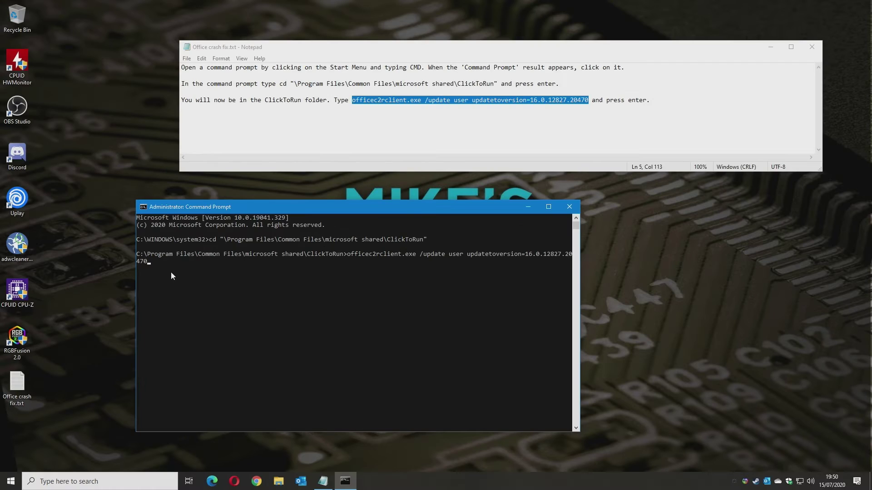
key(Return)
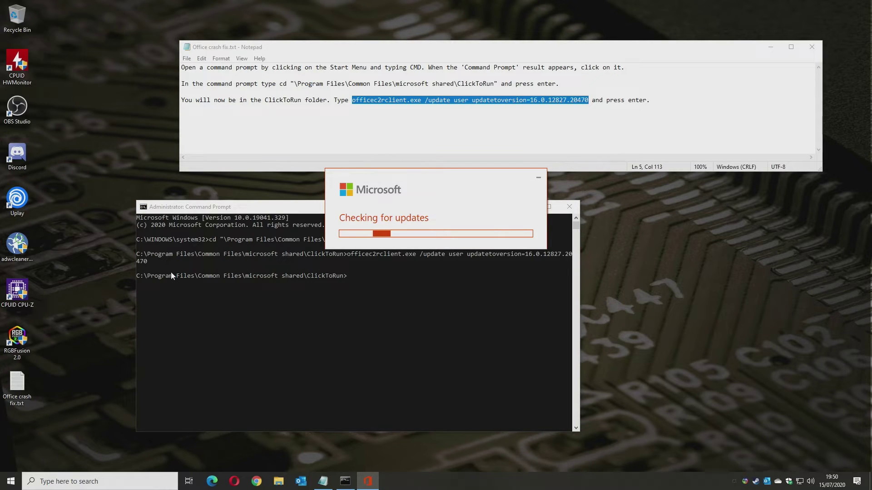
click(171, 276)
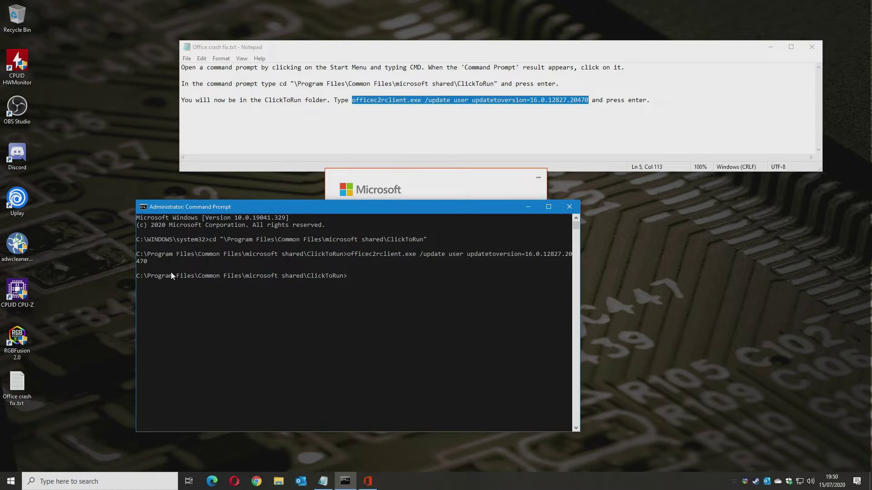